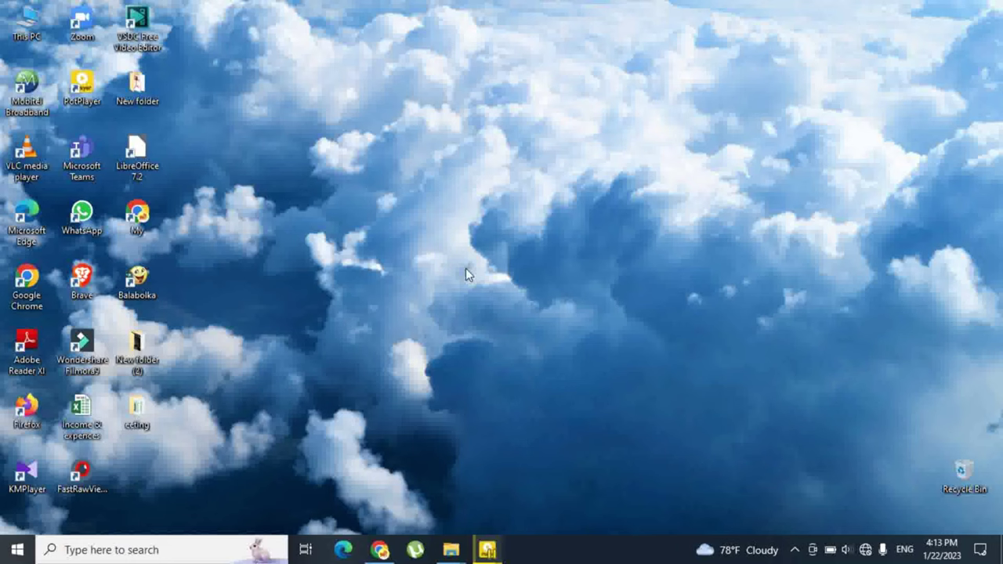
Step: Save a full-screen capture with Win+PrtScn, then verify the Screenshots folder under Pictures
{"action": "key", "text": "super+Print"}
{"action": "double_click", "coordinate": [23, 27]}
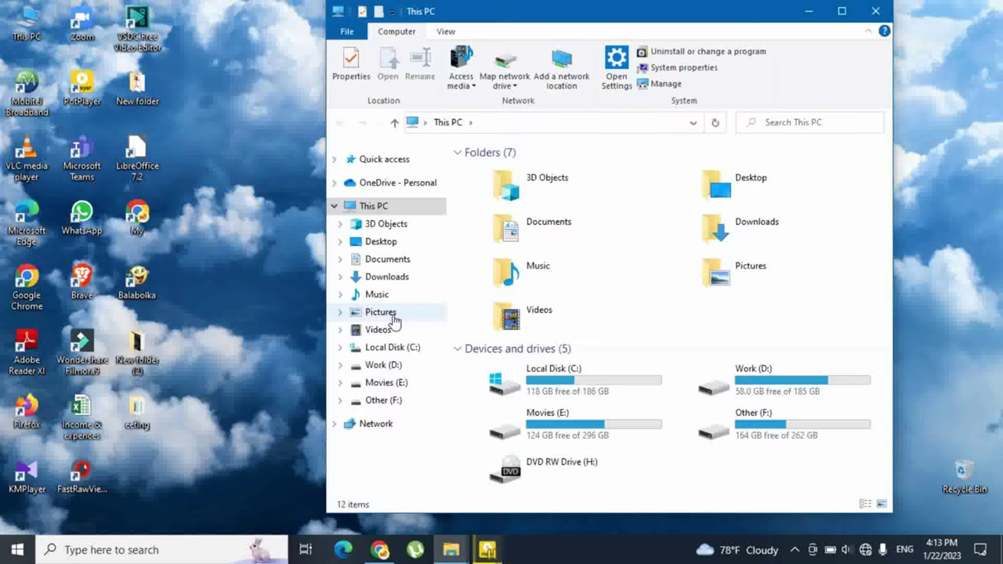
{"action": "double_click", "coordinate": [730, 278]}
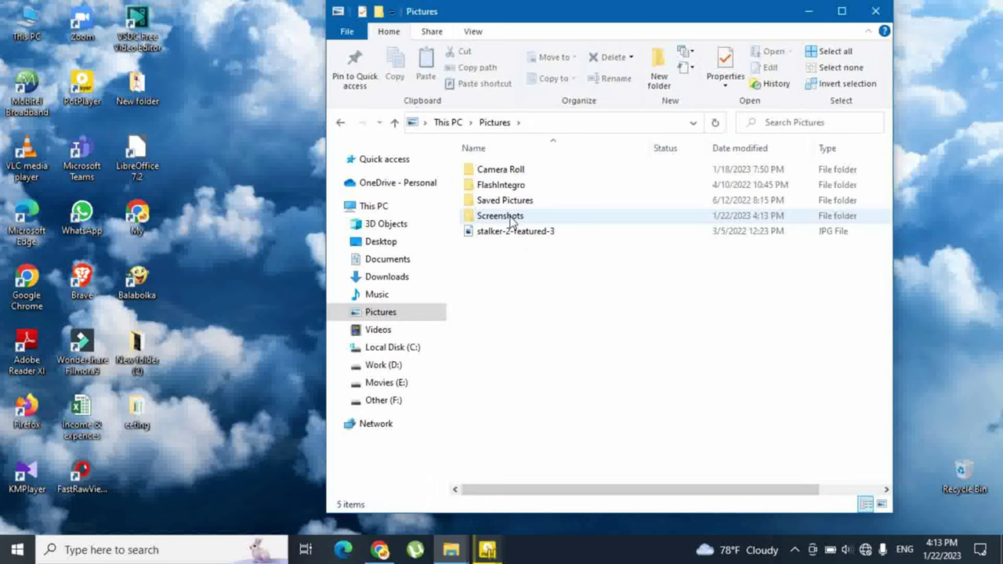
{"action": "key", "text": "super+d"}
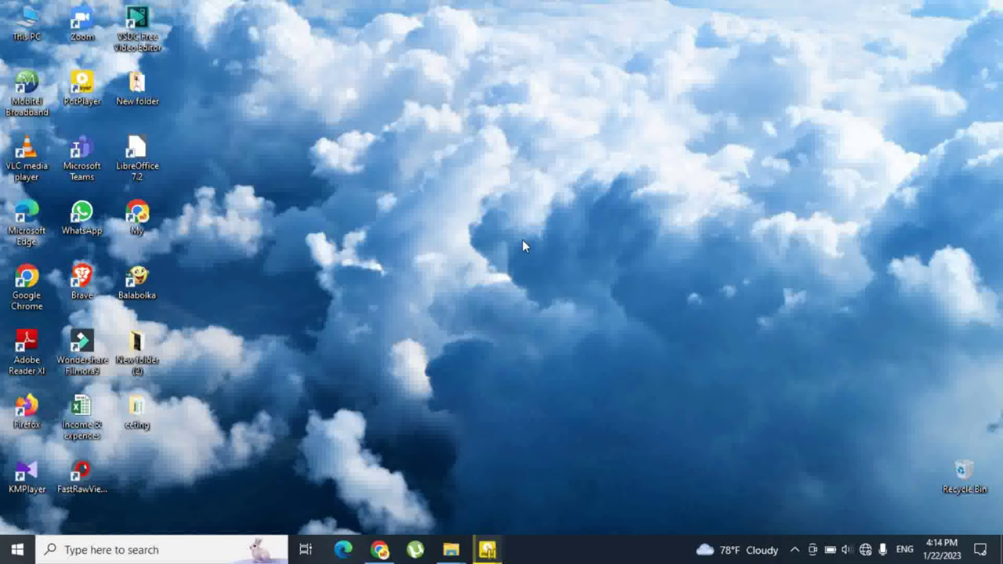
Step: Launch Paint maximized and paste the captured screen into the canvas
{"action": "left_click", "coordinate": [114, 551]}
{"action": "type", "text": "pain"}
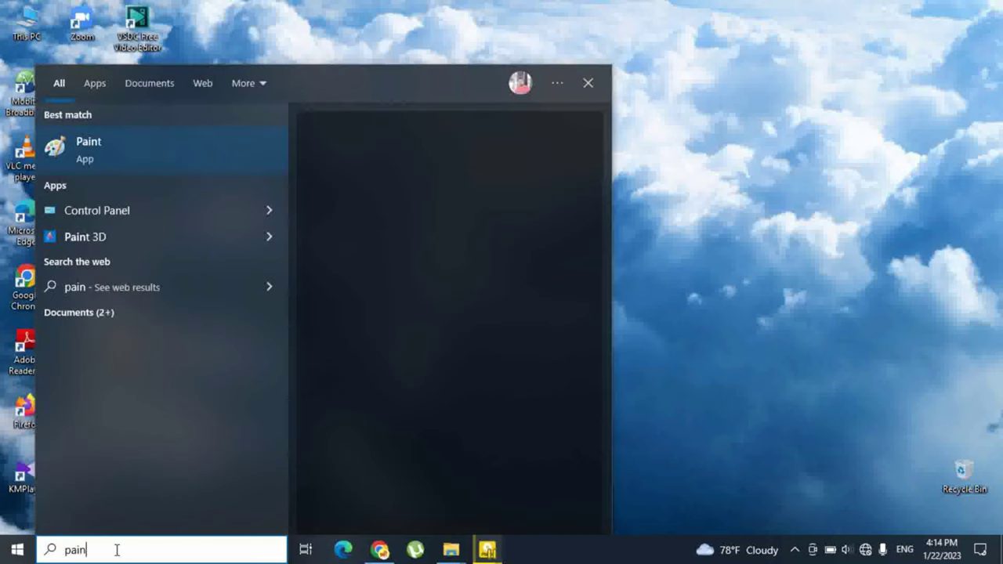
{"action": "type", "text": "t"}
{"action": "key", "text": "Return"}
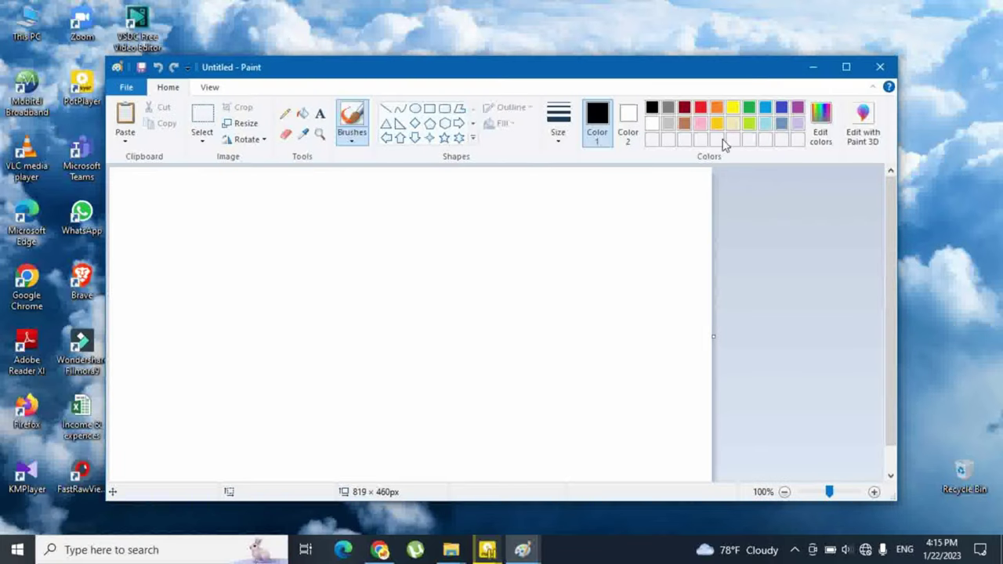
{"action": "left_click", "coordinate": [847, 66]}
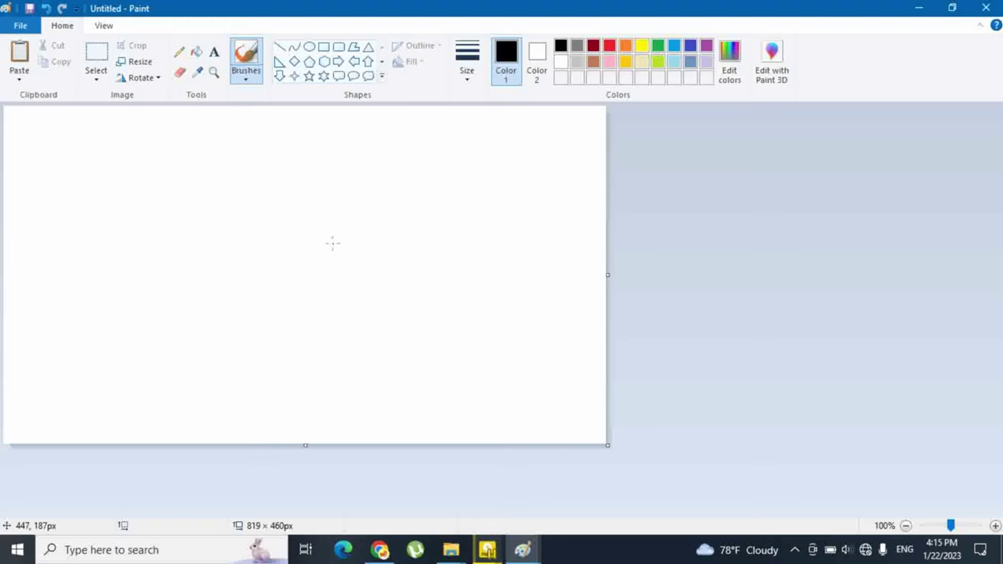
{"action": "key", "text": "ctrl+v"}
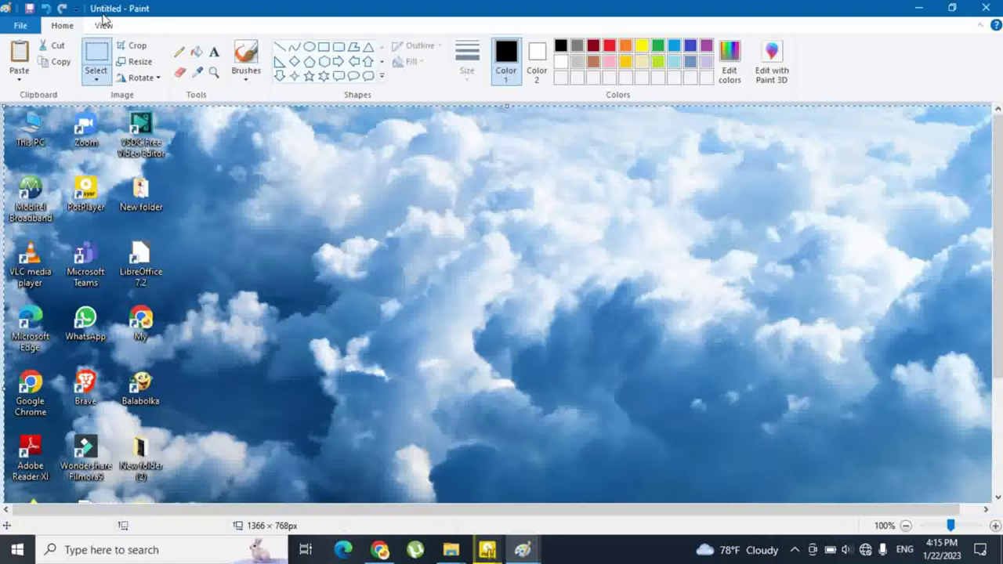
Step: Look over the File save options, then close Paint choosing Don't Save
{"action": "left_click", "coordinate": [22, 27]}
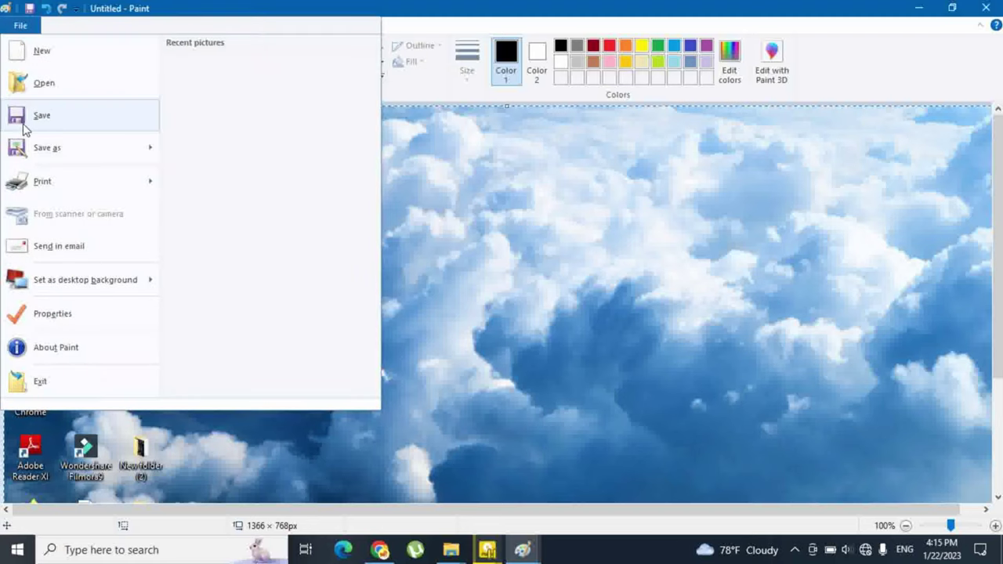
{"action": "mouse_move", "coordinate": [63, 154]}
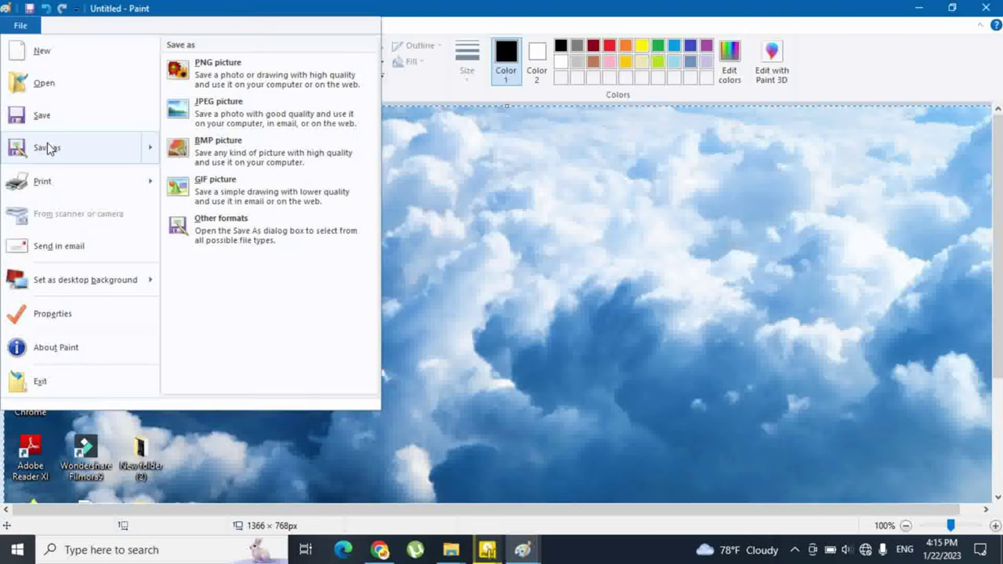
{"action": "left_click", "coordinate": [439, 223]}
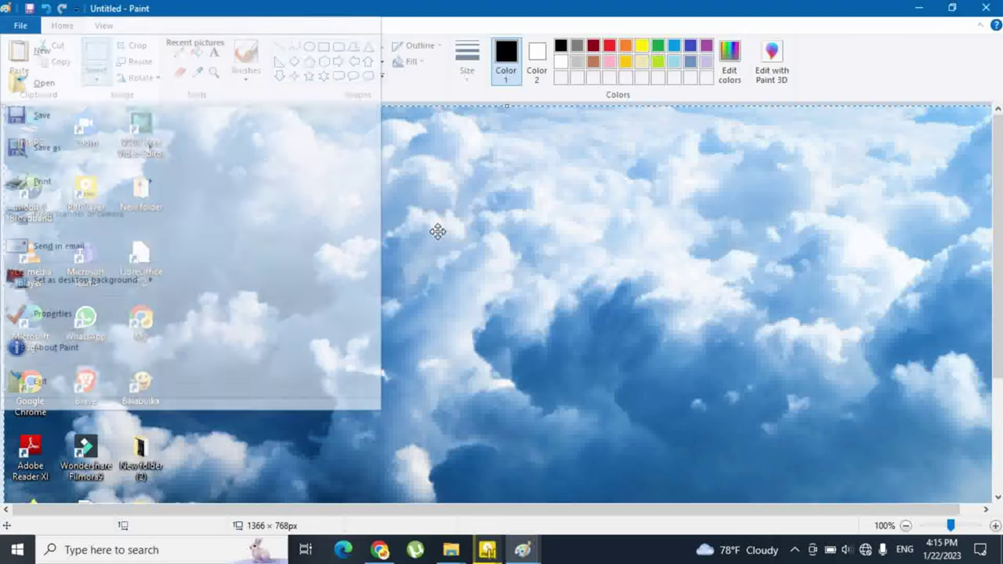
{"action": "left_click", "coordinate": [986, 7]}
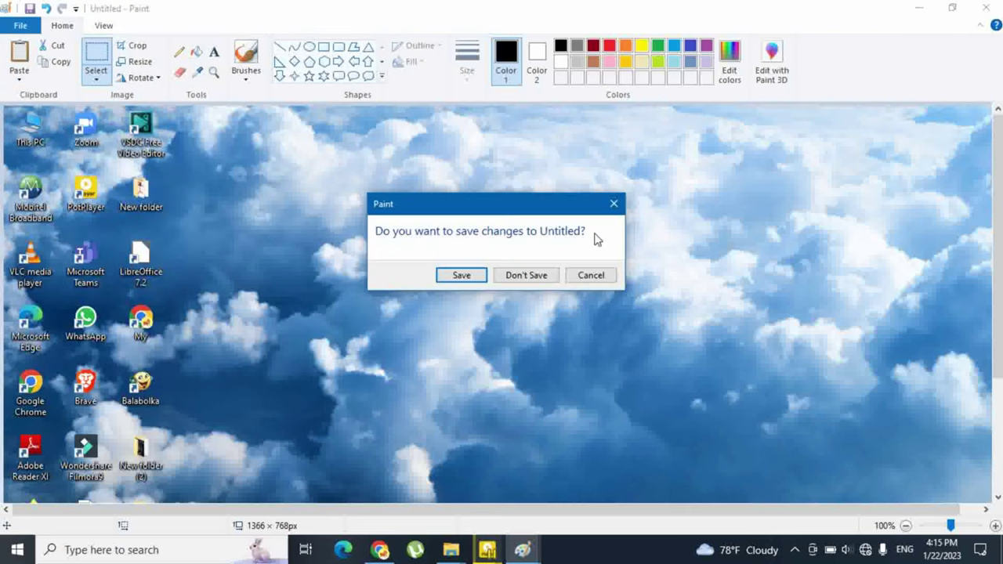
{"action": "left_click", "coordinate": [522, 275]}
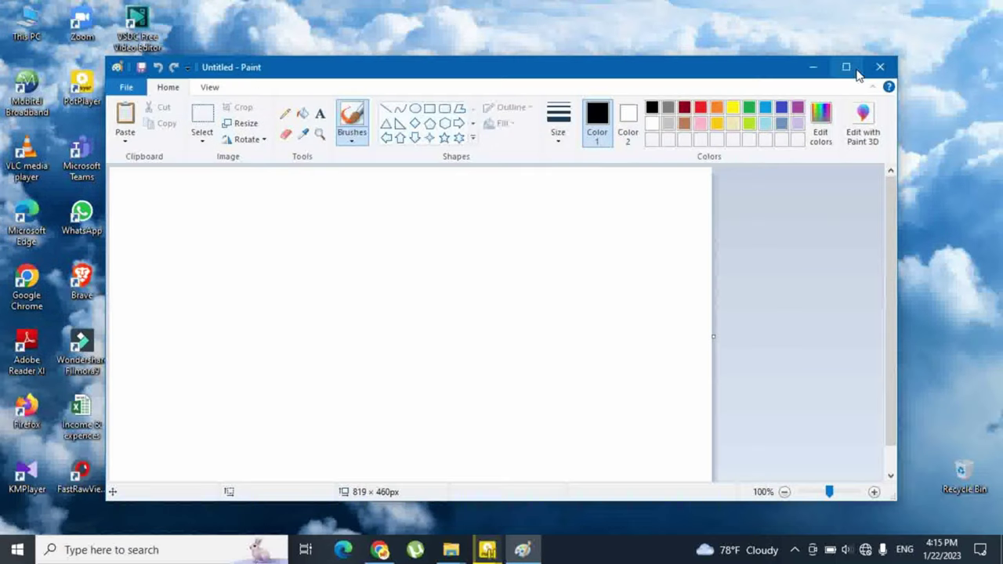
{"action": "left_click", "coordinate": [881, 67]}
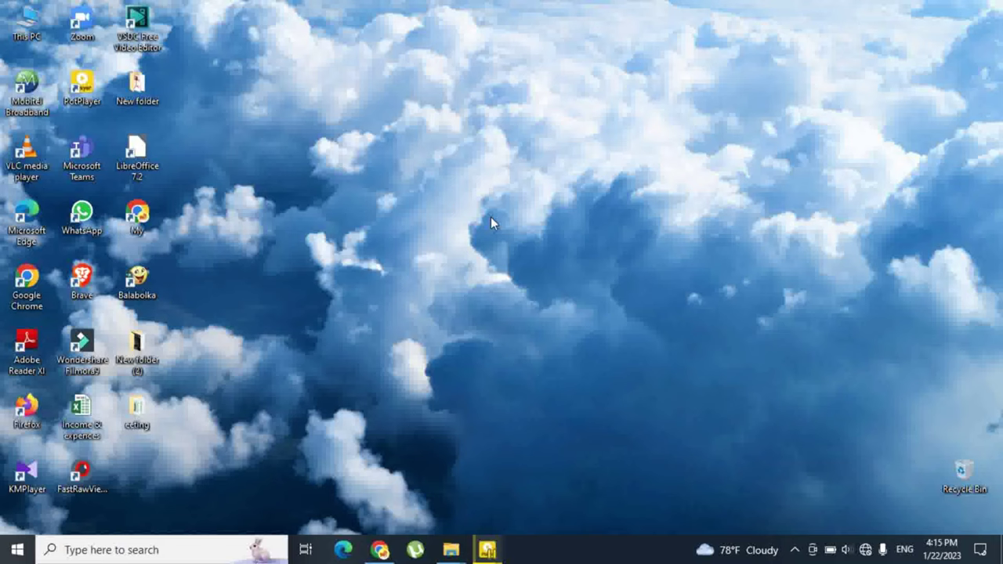
{"action": "key", "text": "super+g"}
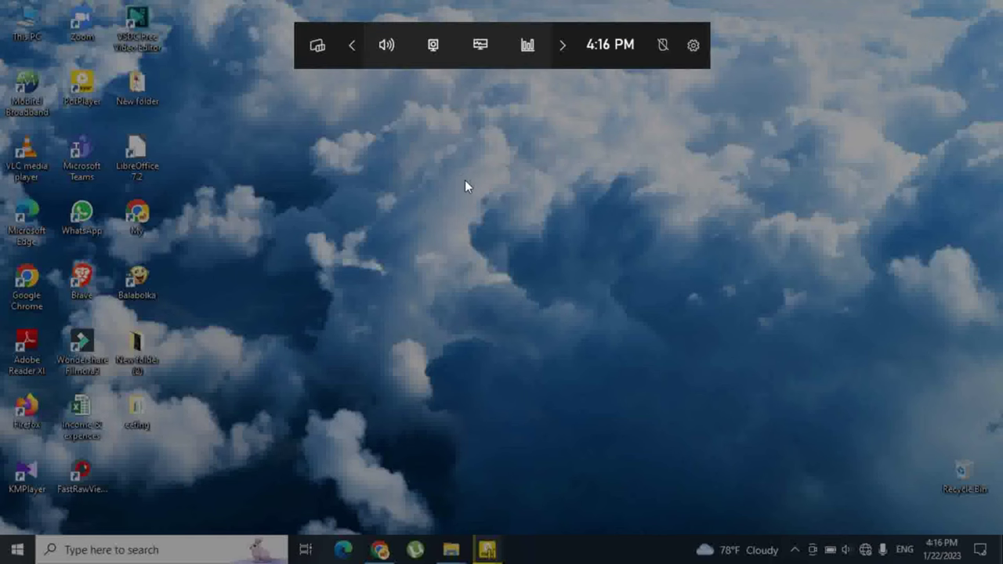
Step: Take a Game Bar screenshot and open the Videos > Captures folder from its gallery
{"action": "left_click", "coordinate": [432, 49]}
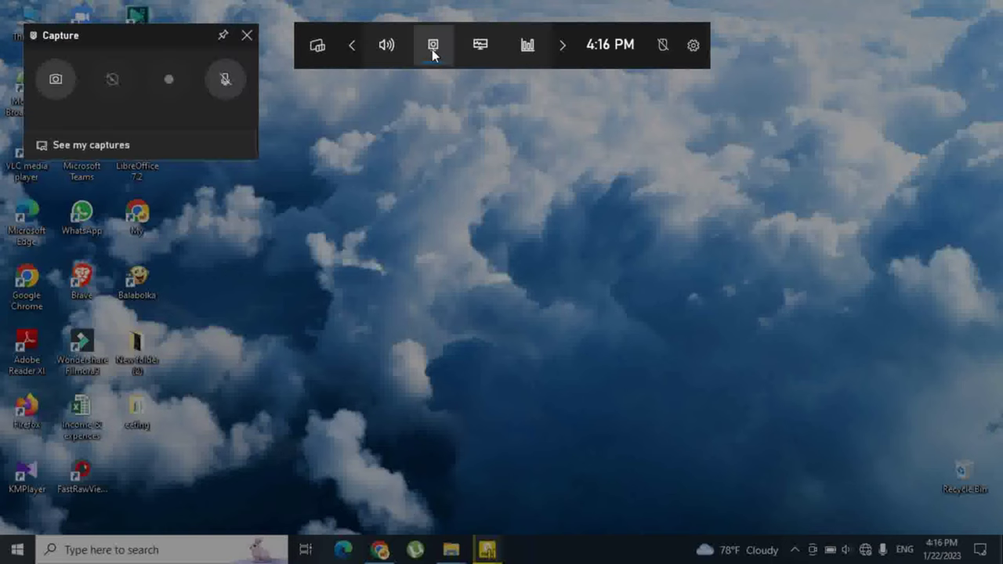
{"action": "left_click", "coordinate": [57, 90]}
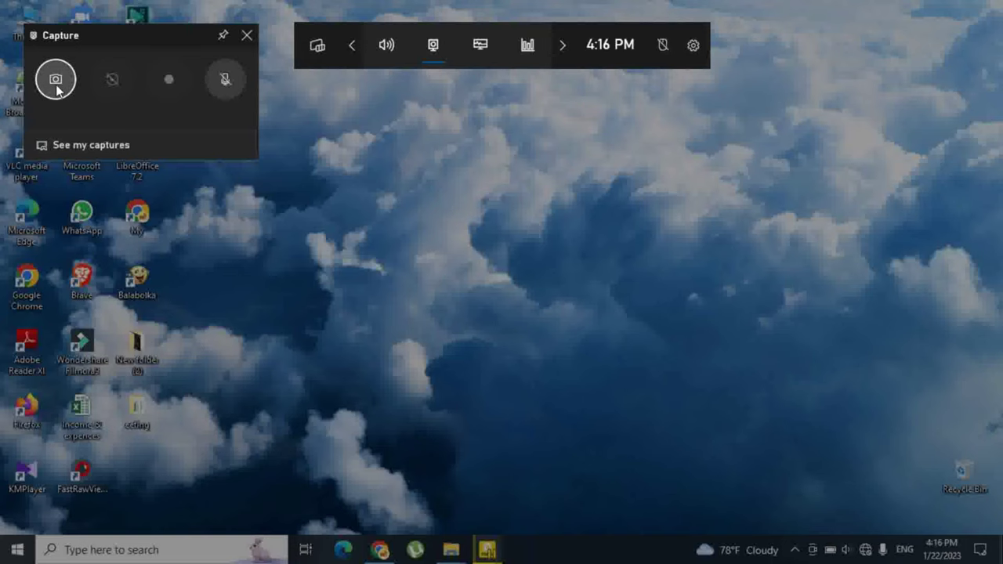
{"action": "left_click", "coordinate": [83, 145]}
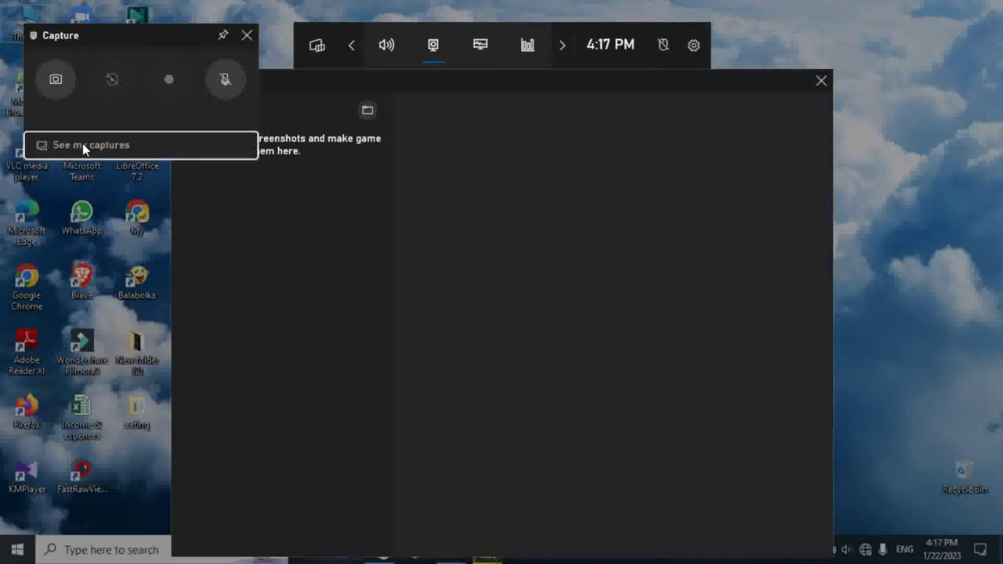
{"action": "left_click", "coordinate": [368, 111]}
{"action": "left_click", "coordinate": [427, 329]}
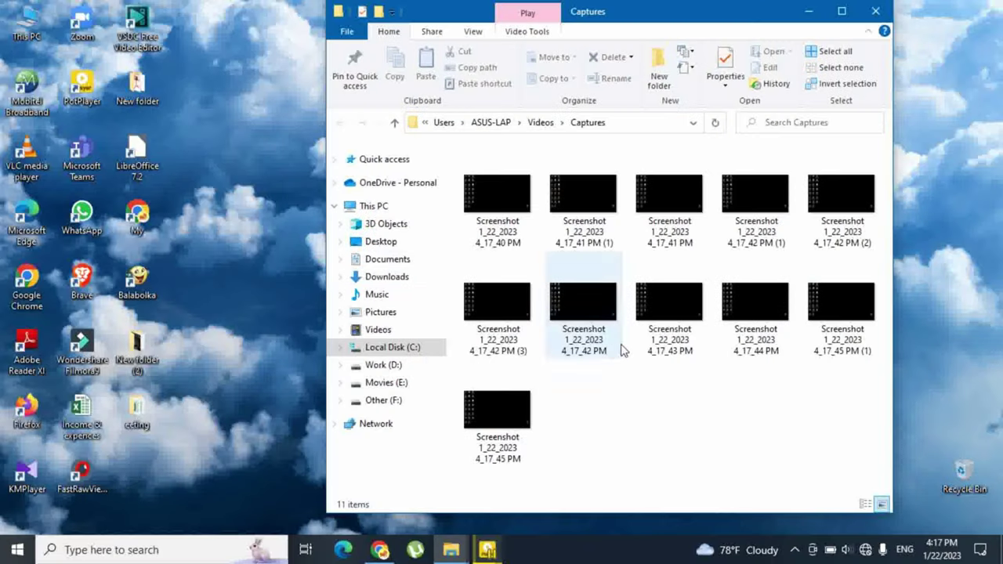
Step: Close the Captures File Explorer window
{"action": "left_click", "coordinate": [877, 11]}
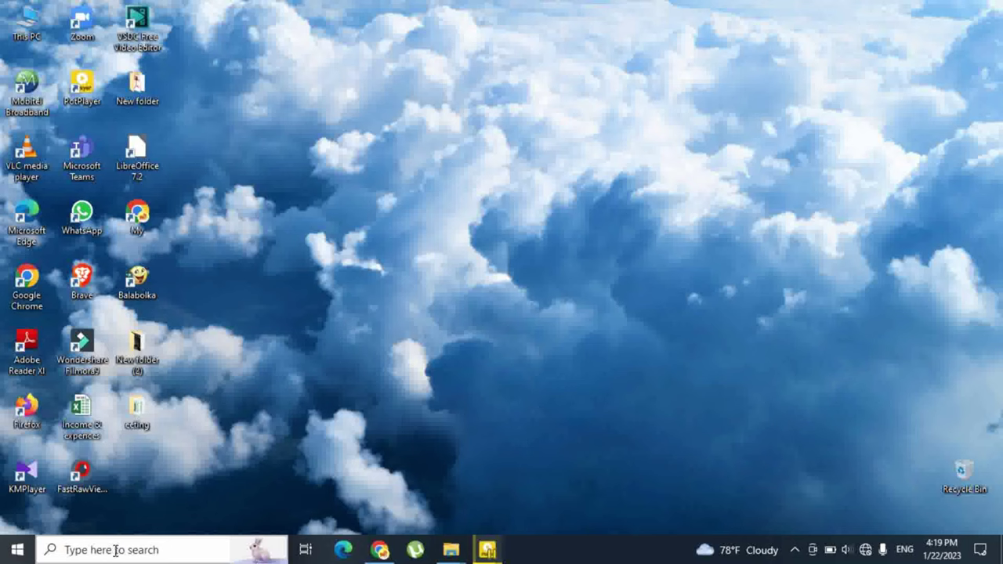
Step: Launch Snip & Sketch from the Start menu's S section of the app list
{"action": "left_click", "coordinate": [796, 551]}
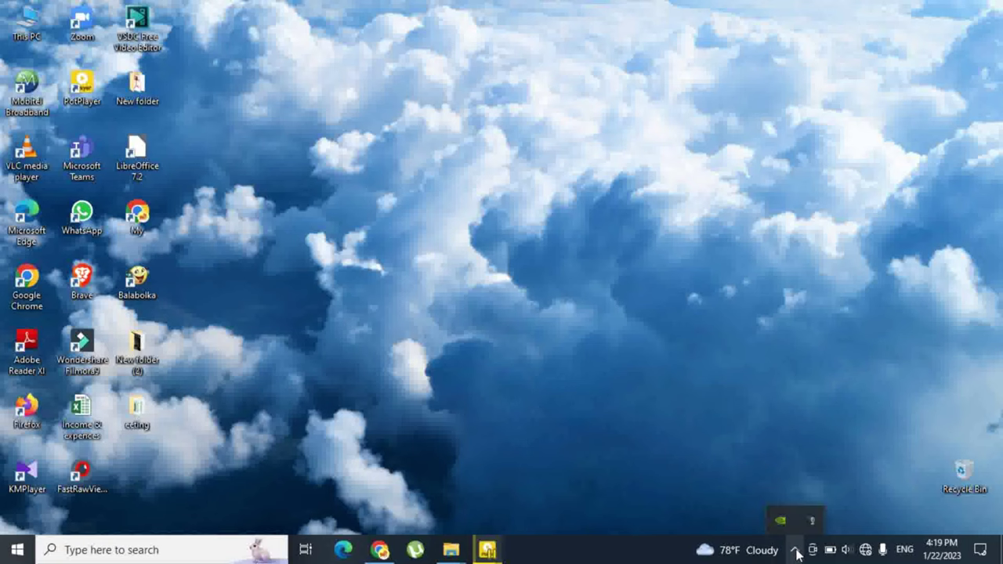
{"action": "left_click", "coordinate": [153, 553]}
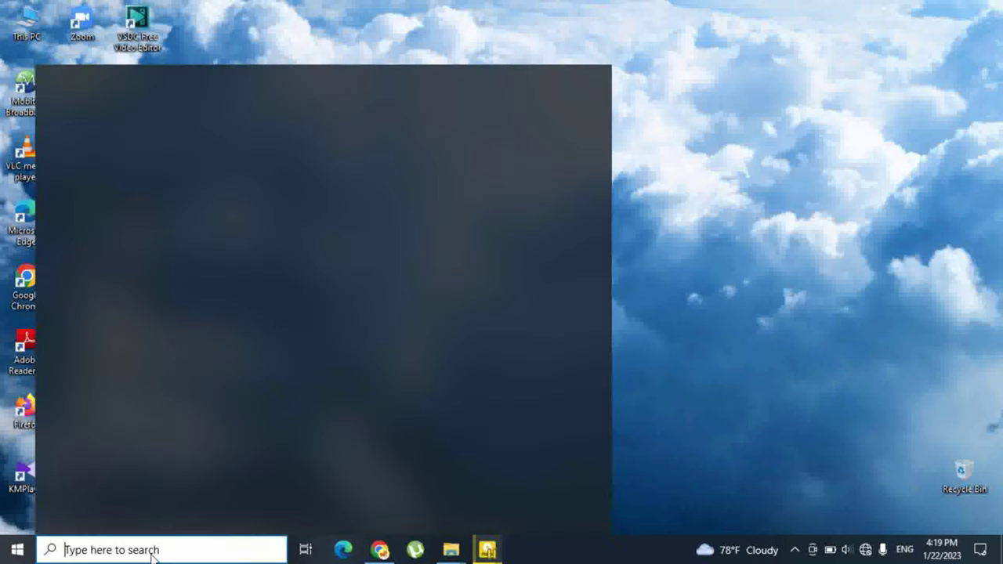
{"action": "left_click", "coordinate": [16, 551]}
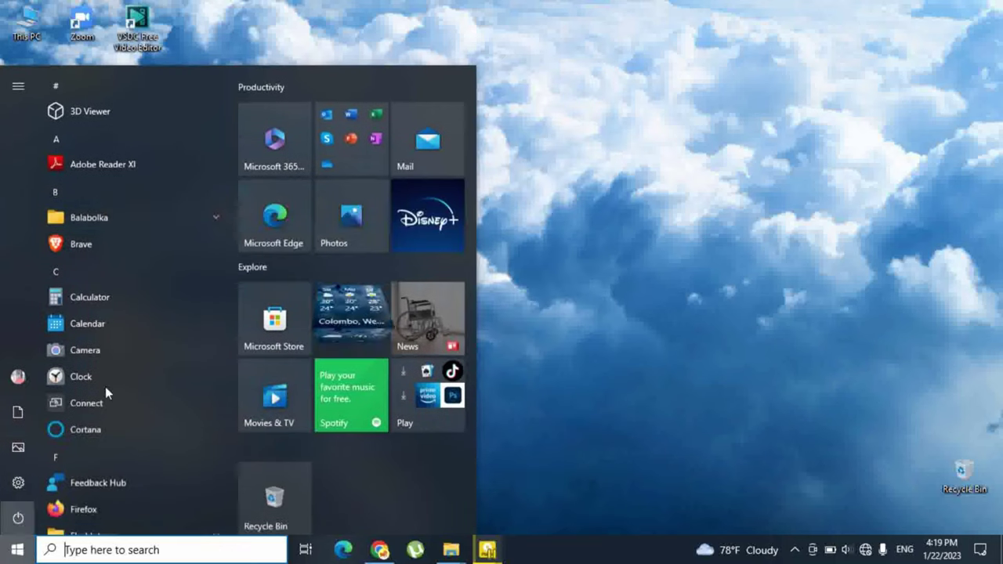
{"action": "scroll", "coordinate": [114, 125], "scroll_direction": "down", "scroll_amount": 2}
{"action": "scroll", "coordinate": [107, 129], "scroll_direction": "up", "scroll_amount": 2}
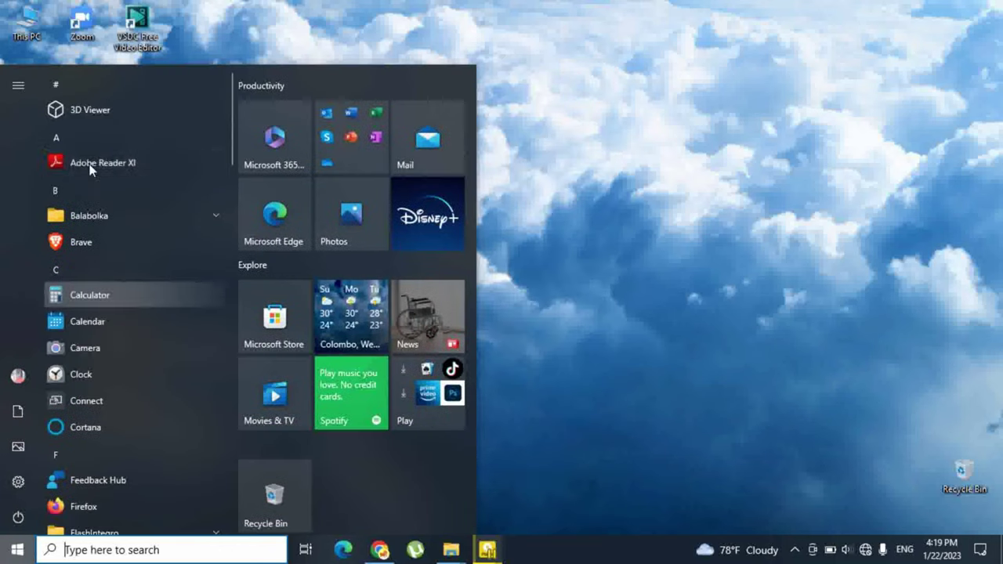
{"action": "left_click", "coordinate": [73, 90]}
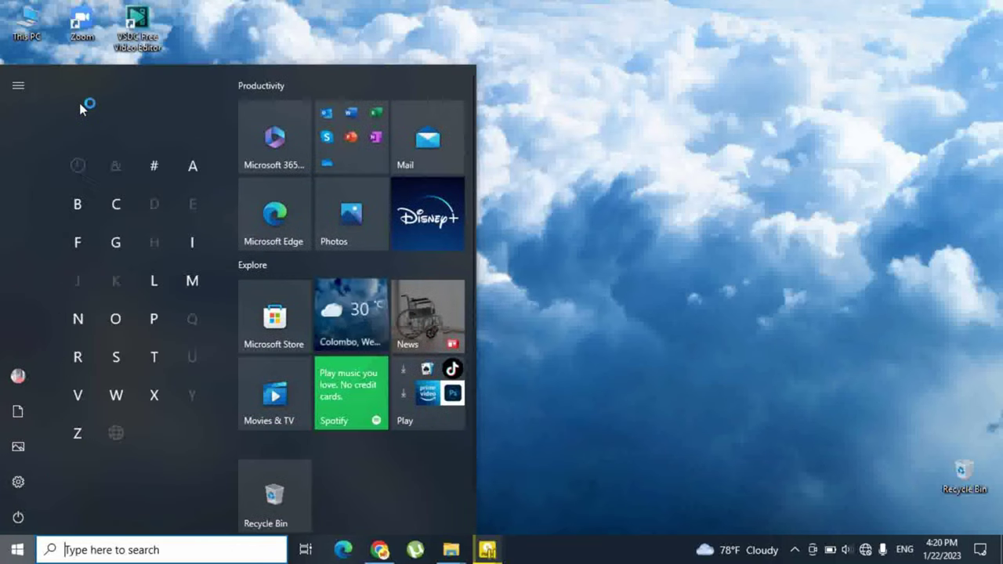
{"action": "left_click", "coordinate": [117, 357]}
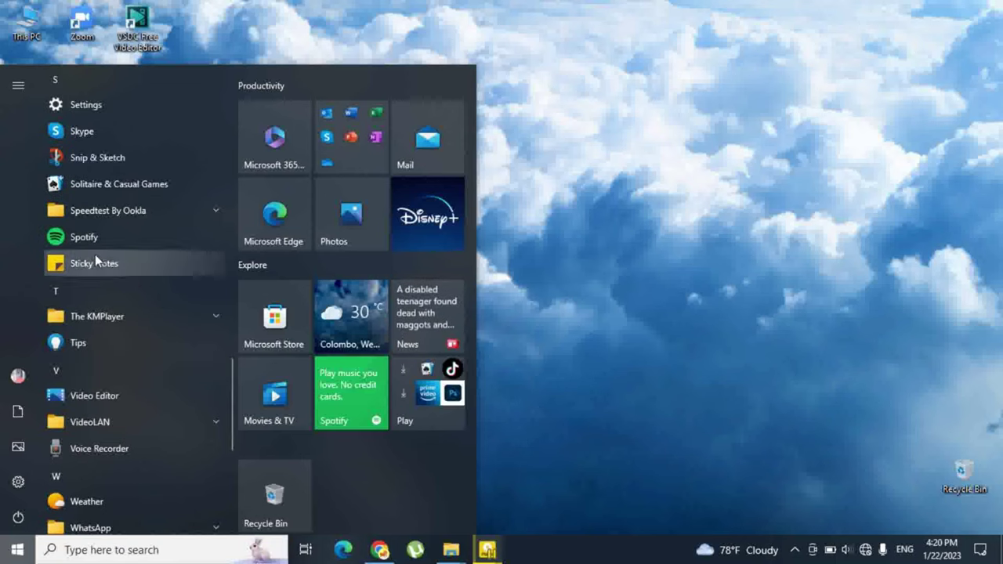
{"action": "left_click", "coordinate": [122, 159]}
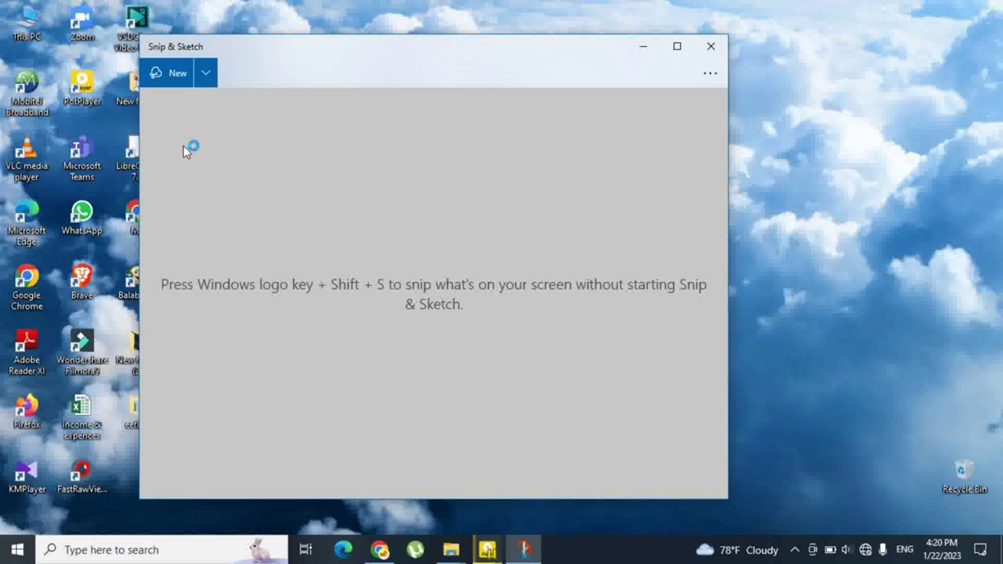
Step: Snip a wide rectangle of the cloud wallpaper with New, then close Snip & Sketch
{"action": "left_click", "coordinate": [168, 78]}
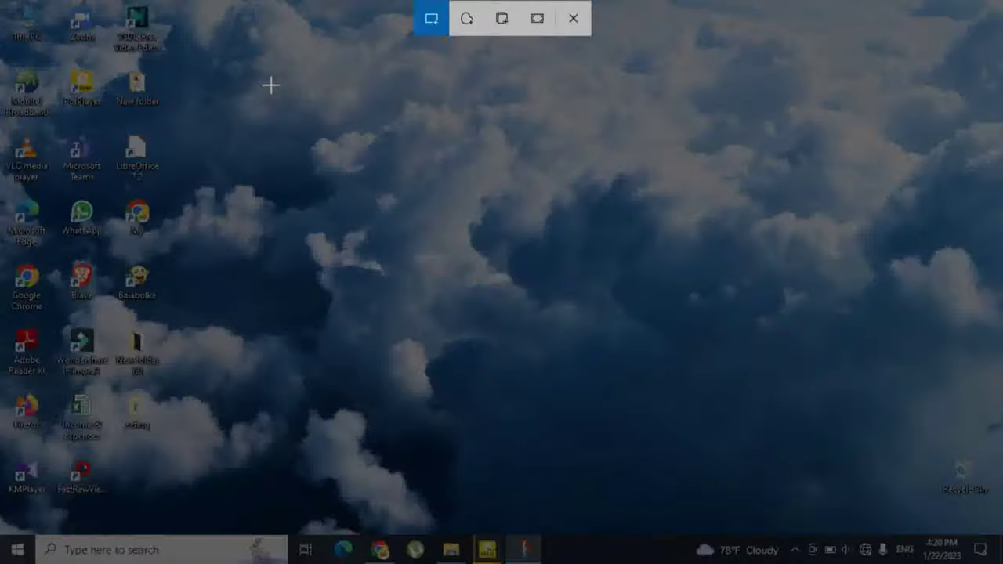
{"action": "left_click_drag", "start_coordinate": [173, 78], "coordinate": [645, 249]}
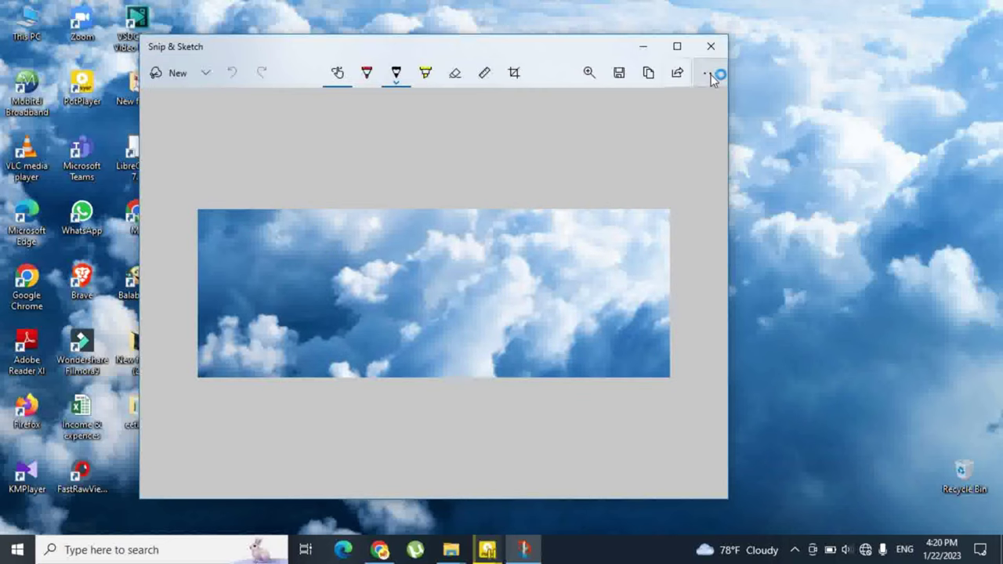
{"action": "left_click", "coordinate": [710, 49]}
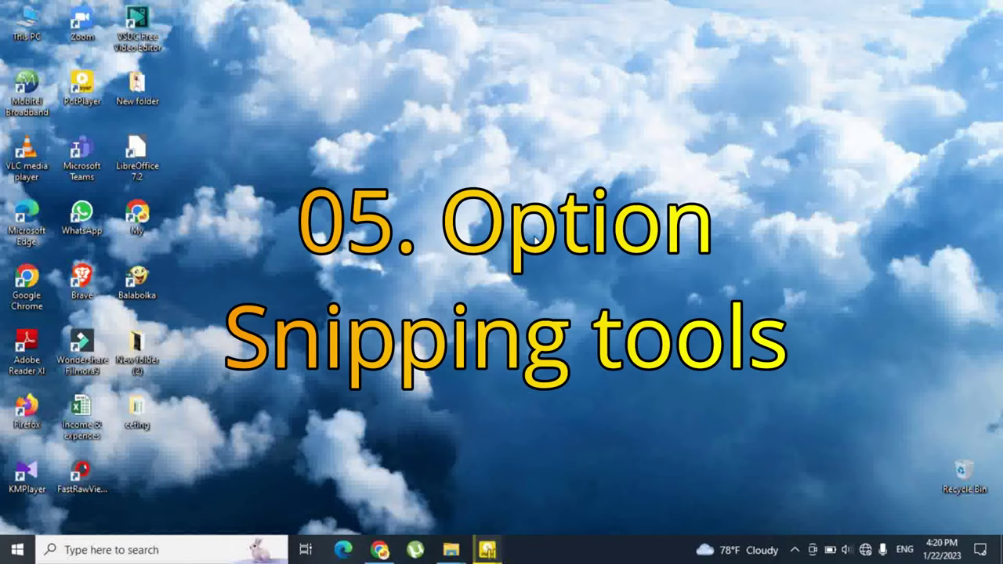
Step: Abandon a 'snippi' search and jump the Start menu app list to S
{"action": "left_click", "coordinate": [83, 551]}
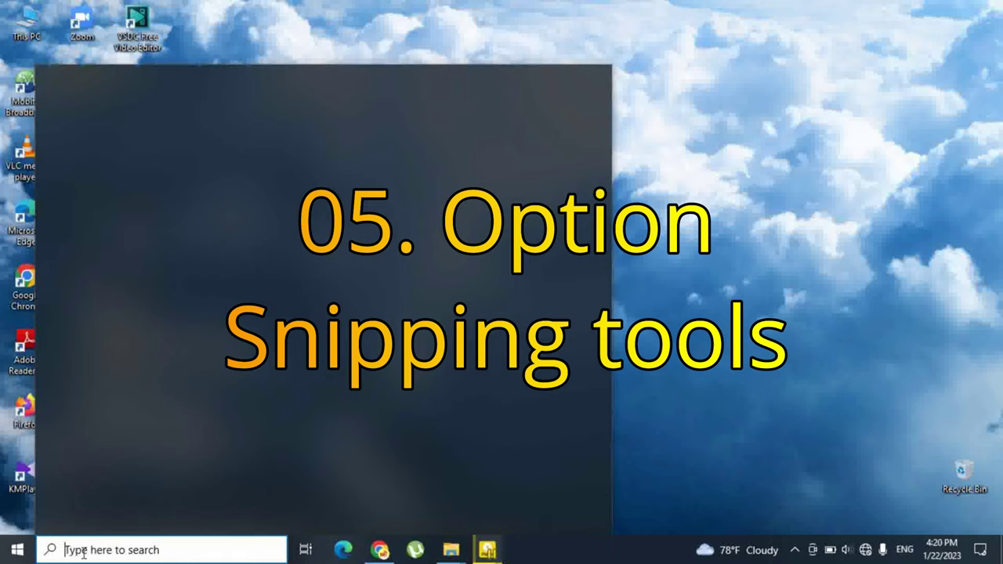
{"action": "type", "text": "sni"}
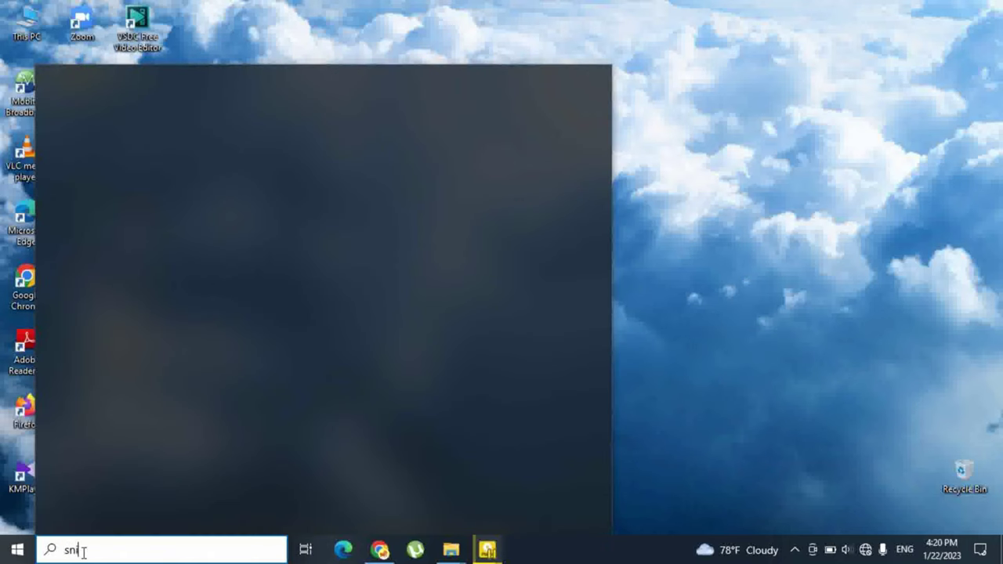
{"action": "type", "text": "pping"}
{"action": "key", "text": "Escape"}
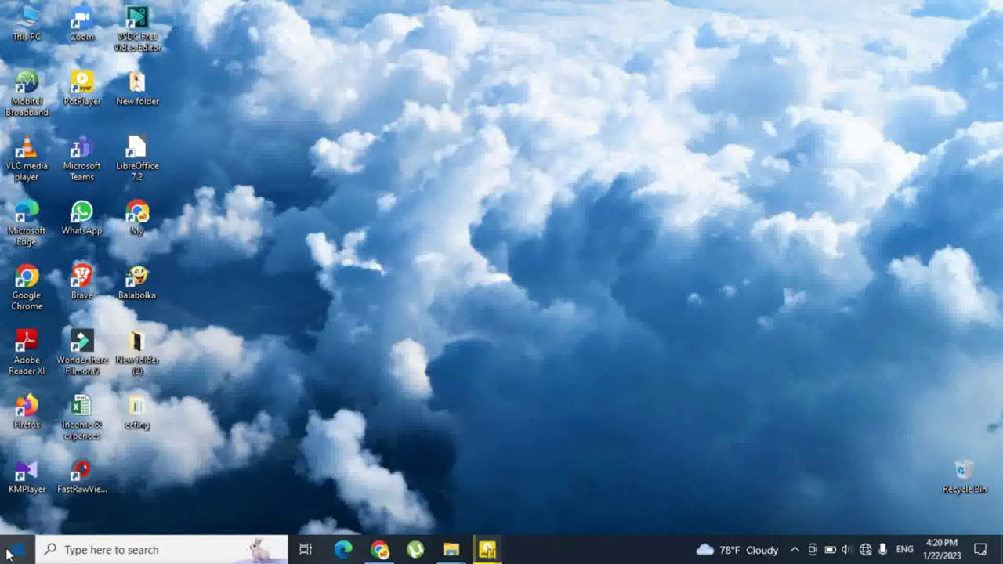
{"action": "left_click", "coordinate": [9, 553]}
{"action": "left_click", "coordinate": [84, 90]}
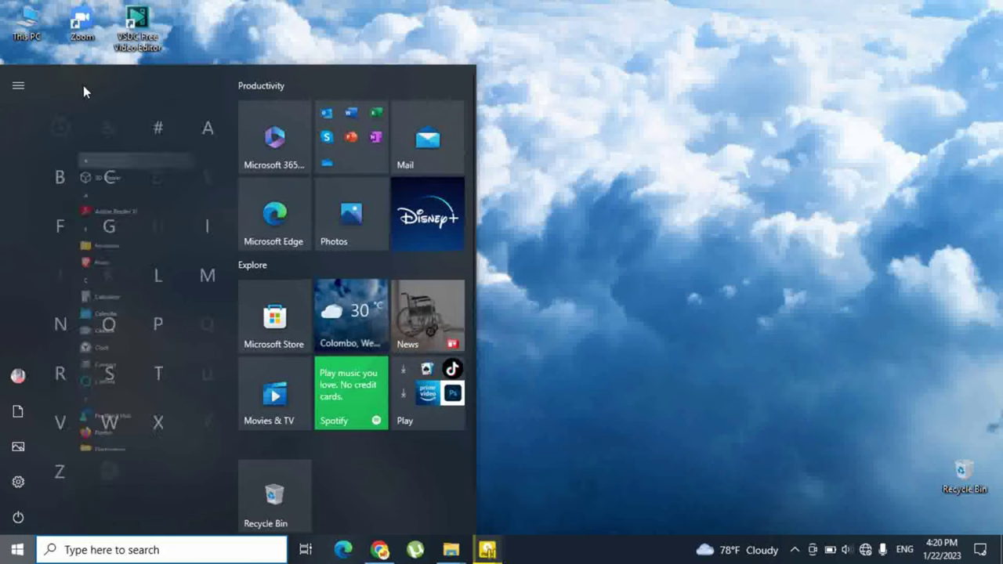
{"action": "left_click", "coordinate": [119, 362]}
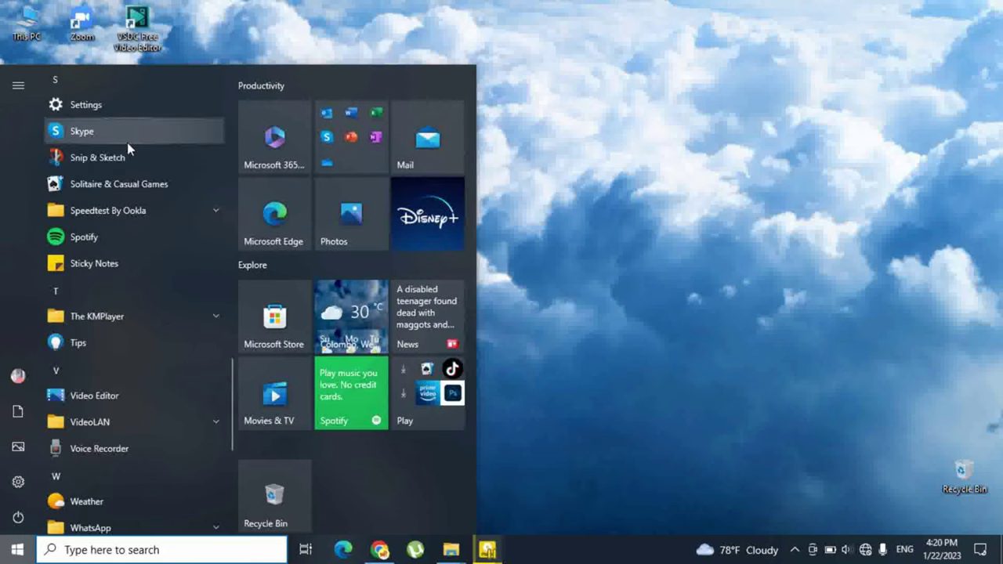
Step: Expand Windows Accessories and launch Snipping Tool
{"action": "scroll", "coordinate": [136, 158], "scroll_direction": "up", "scroll_amount": 1}
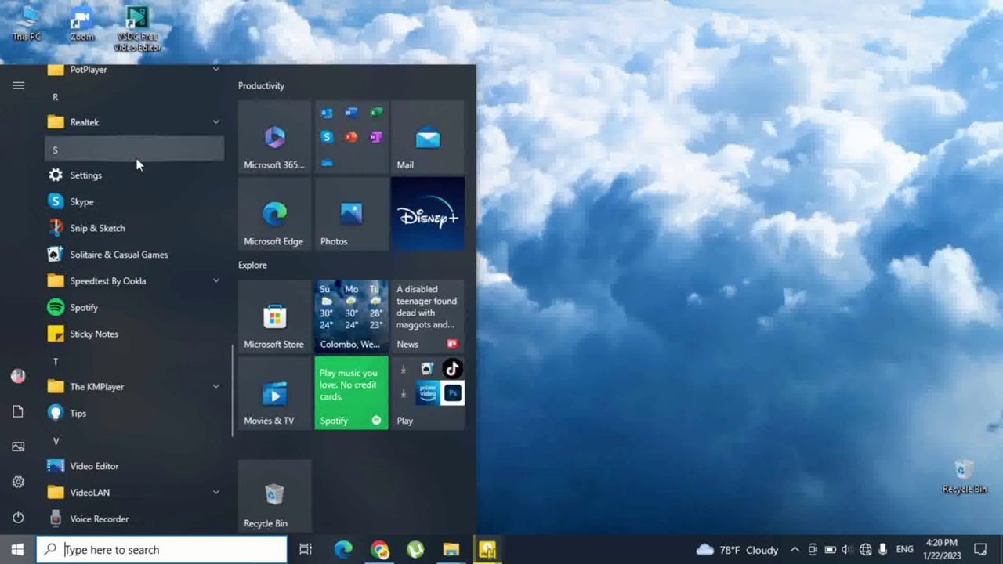
{"action": "left_click", "coordinate": [214, 277]}
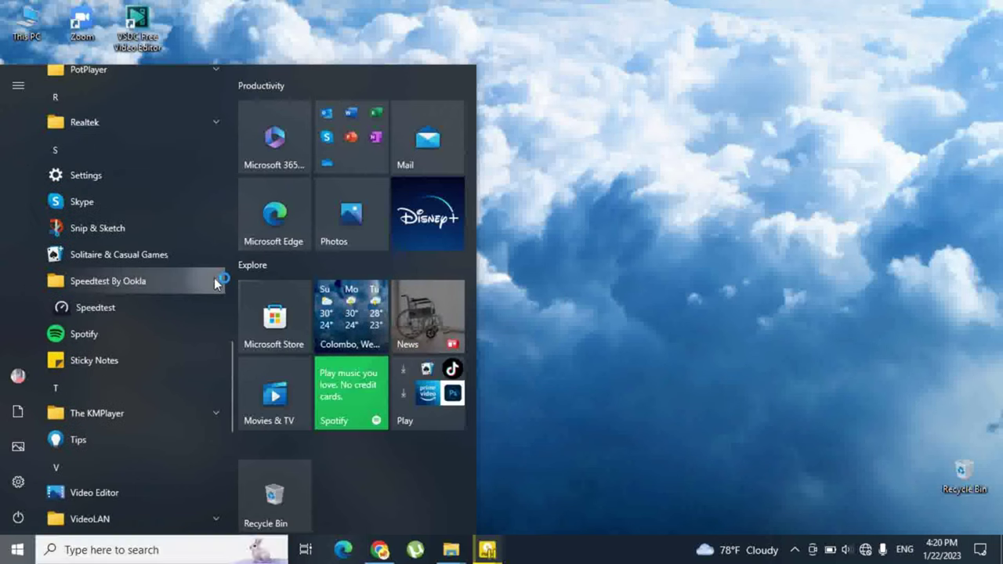
{"action": "scroll", "coordinate": [220, 275], "scroll_direction": "up", "scroll_amount": 1}
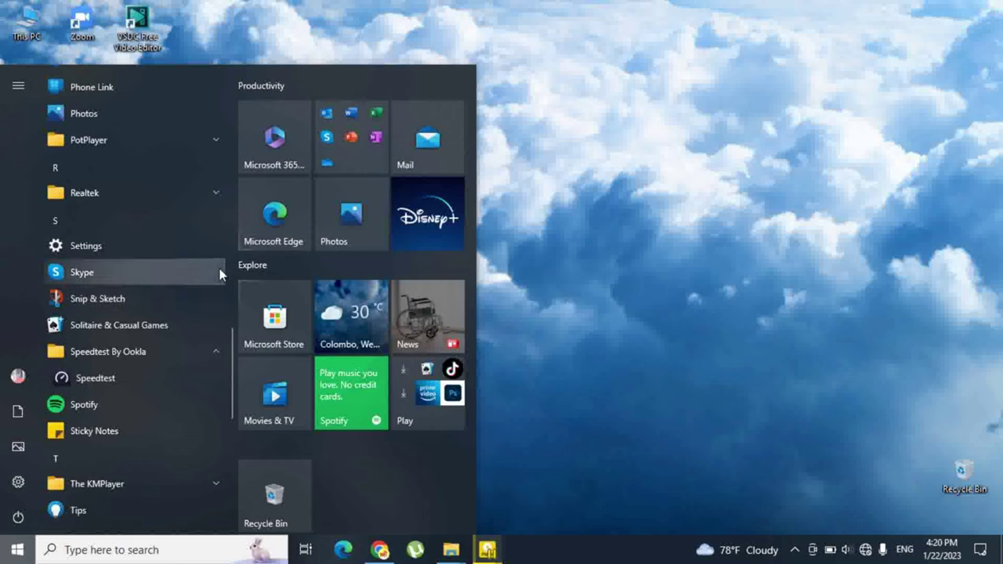
{"action": "scroll", "coordinate": [220, 275], "scroll_direction": "down", "scroll_amount": 7}
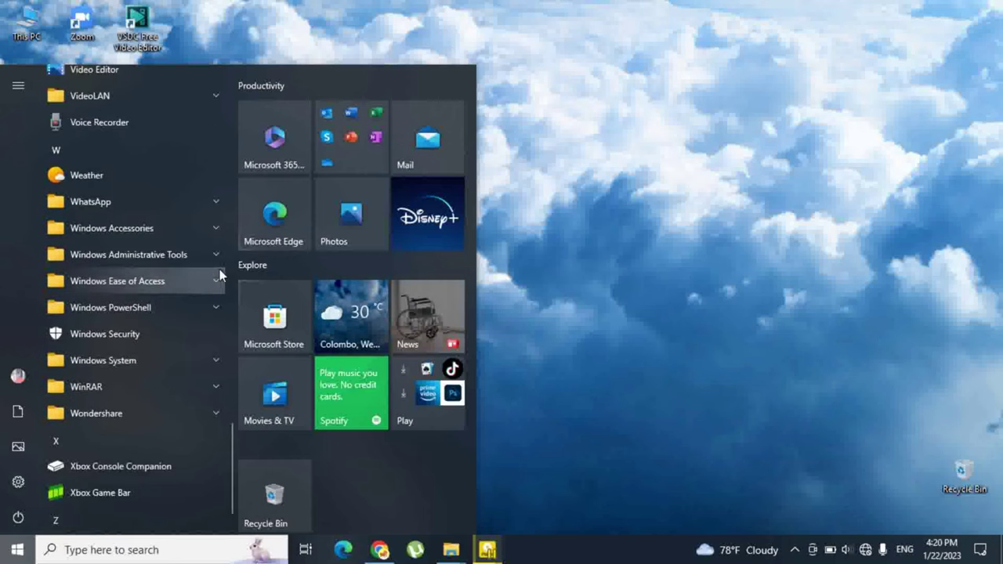
{"action": "left_click", "coordinate": [217, 228]}
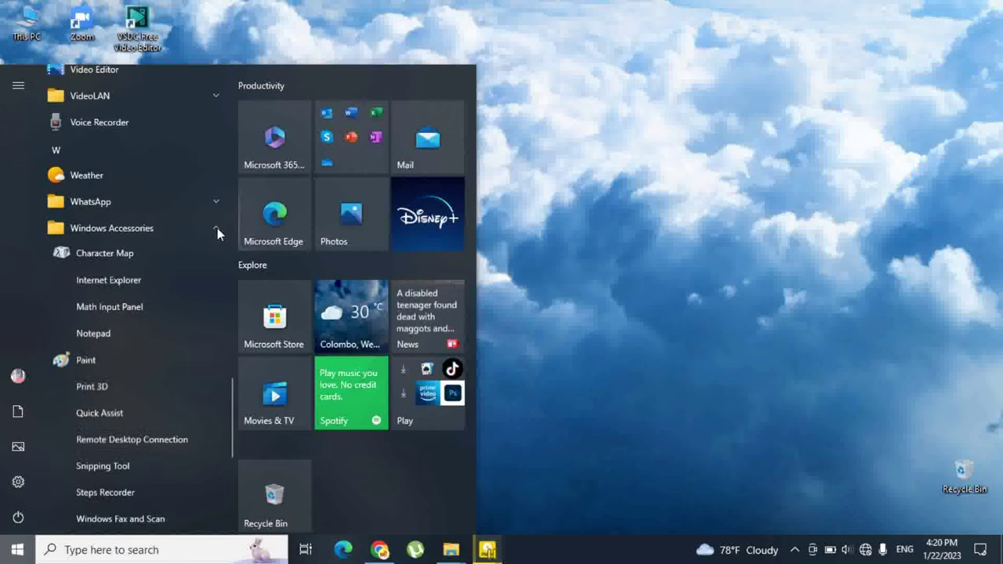
{"action": "scroll", "coordinate": [165, 288], "scroll_direction": "down", "scroll_amount": 2}
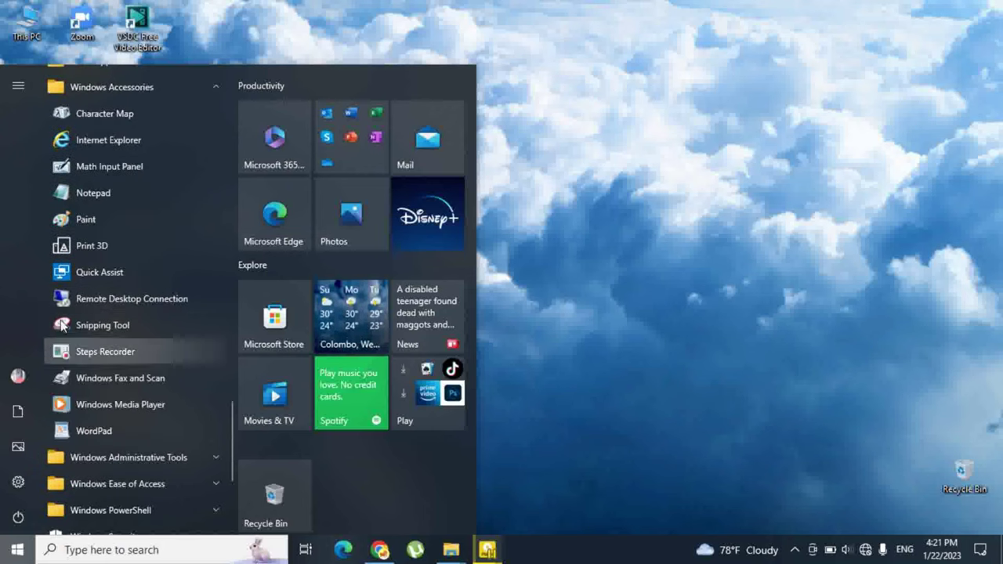
{"action": "left_click", "coordinate": [124, 328]}
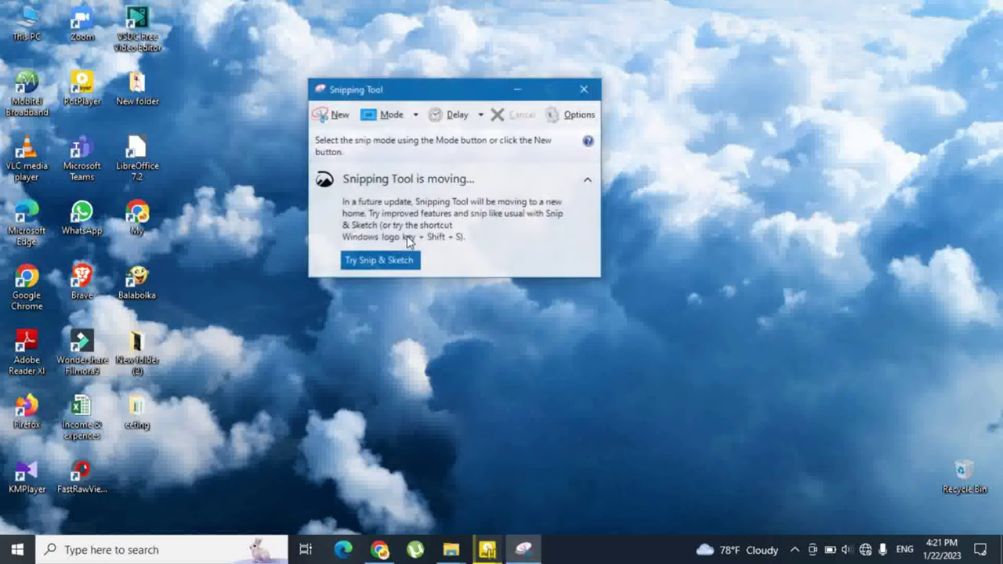
Step: Snip a large rectangle of the desktop, then close Snipping Tool choosing No to saving
{"action": "left_click", "coordinate": [336, 116]}
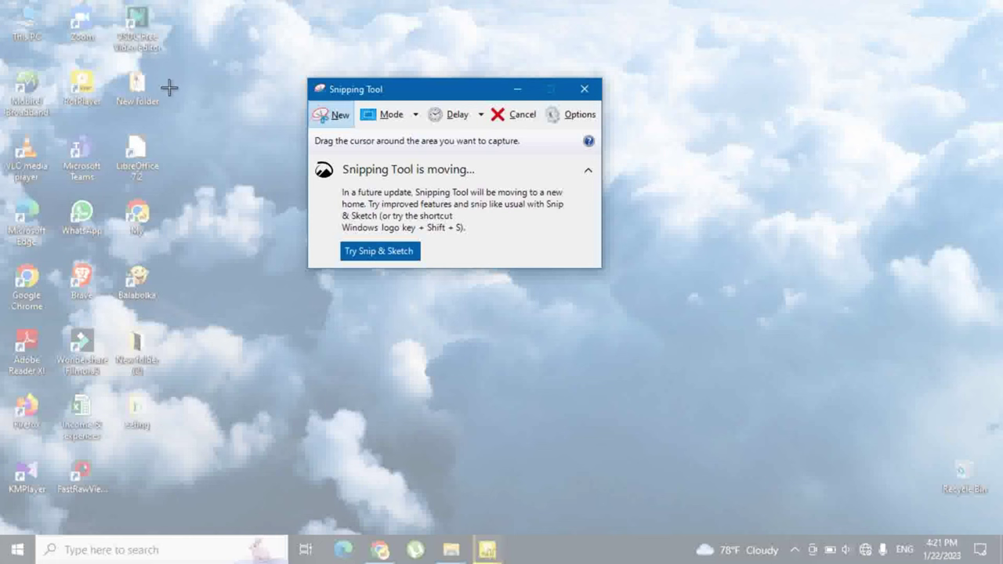
{"action": "left_click_drag", "start_coordinate": [169, 79], "coordinate": [894, 439]}
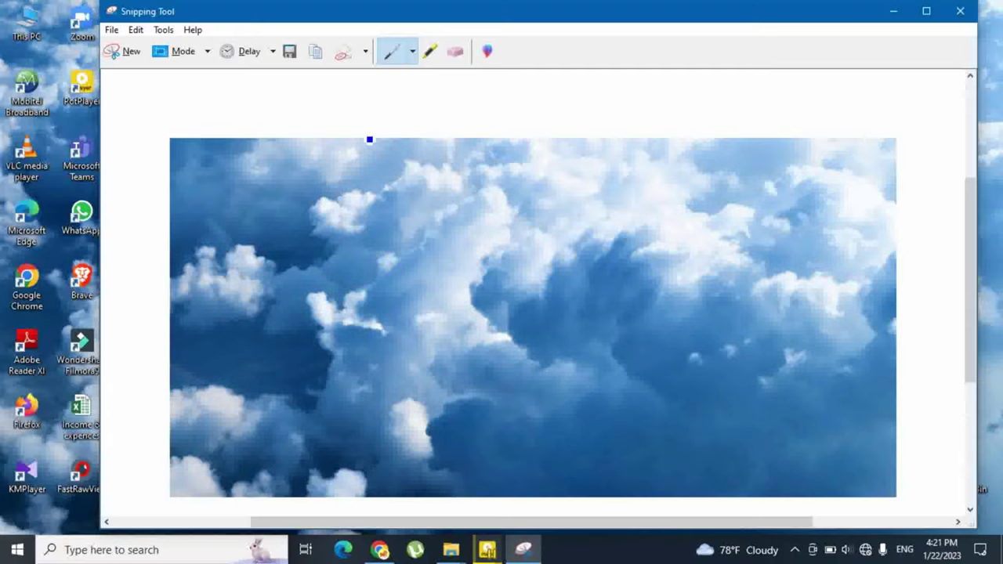
{"action": "left_click", "coordinate": [112, 30]}
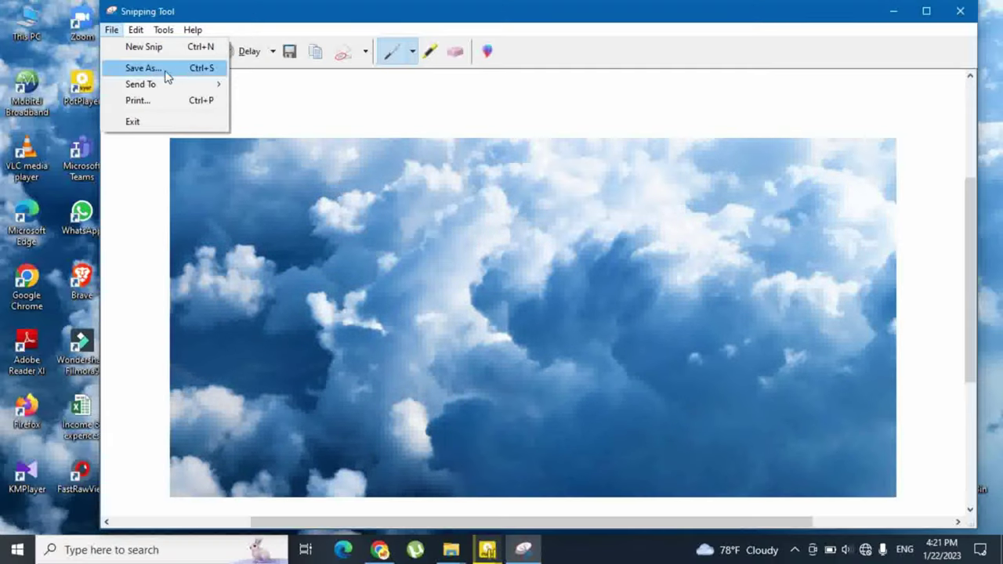
{"action": "left_click", "coordinate": [285, 98]}
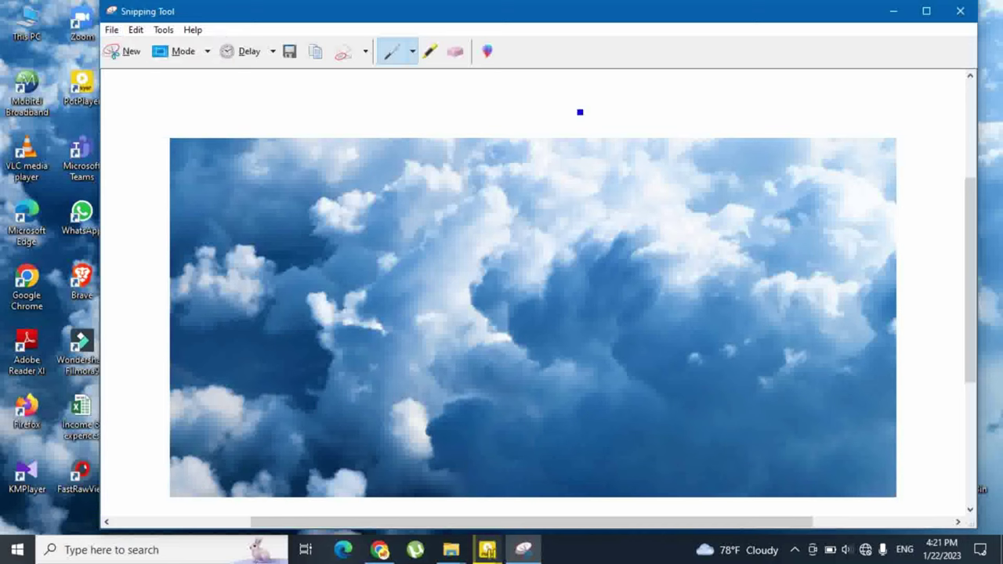
{"action": "left_click", "coordinate": [961, 11]}
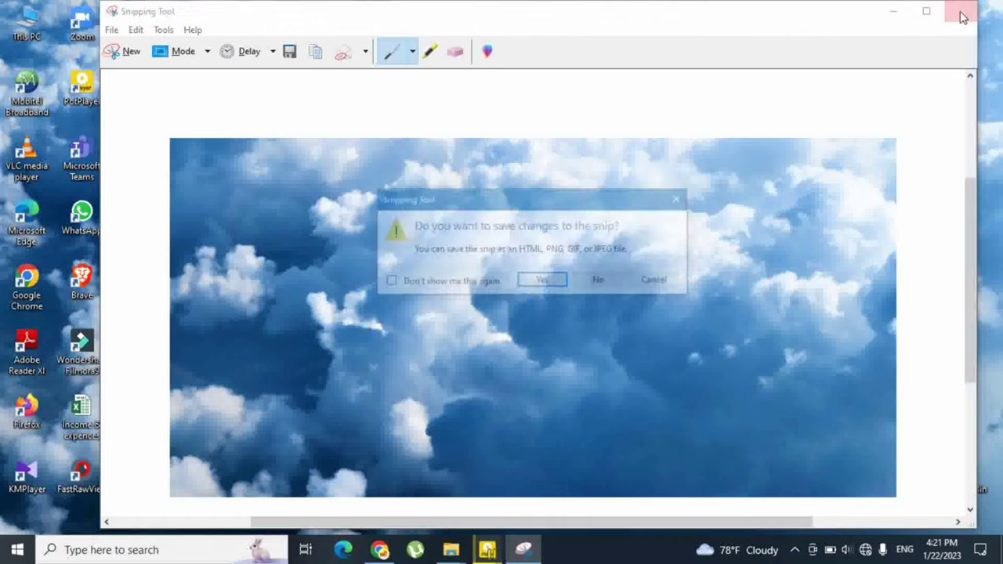
{"action": "left_click", "coordinate": [598, 282]}
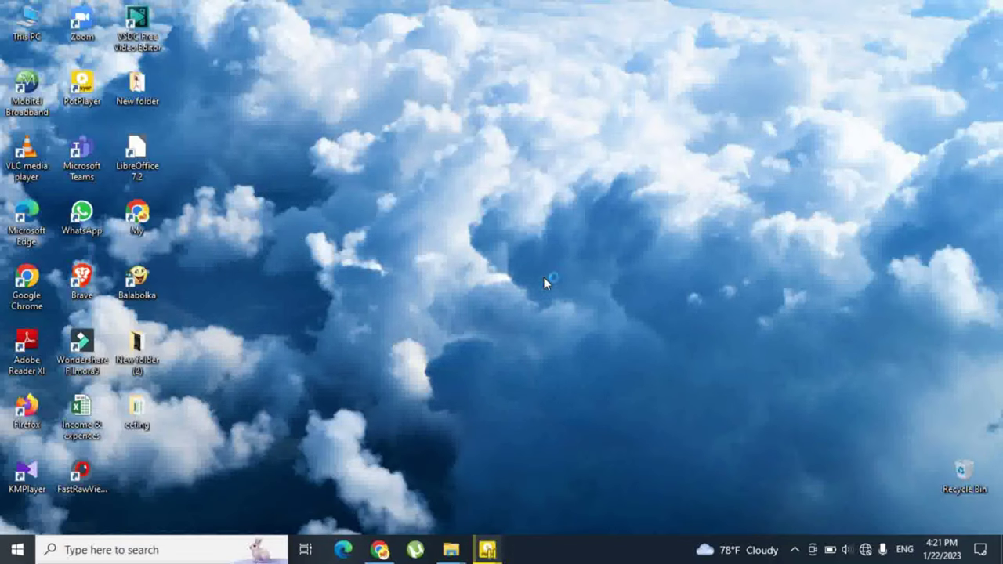